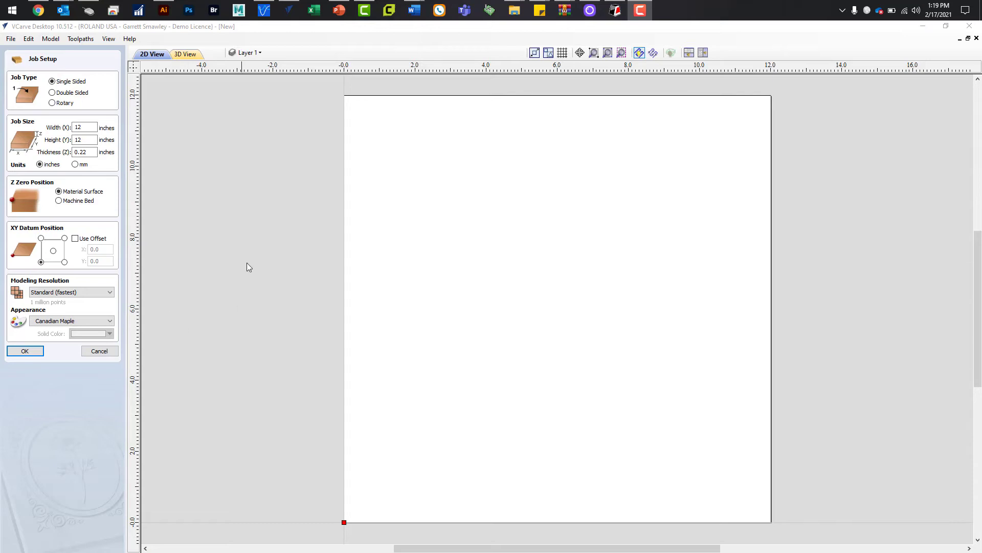
# - Define the job as 3 in wide, 2 in high and 0.125 in thick, datum at centre
pyautogui.doubleClick(82, 127)
pyautogui.write('3')
pyautogui.press('Tab')
pyautogui.write('2')
pyautogui.press('Tab')
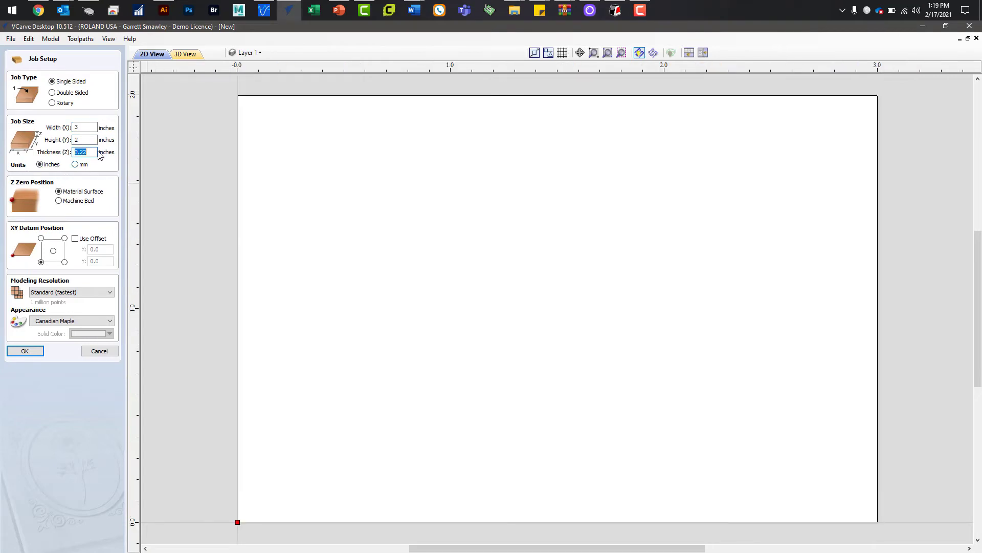
pyautogui.write('.2')
pyautogui.press('BackSpace')
pyautogui.write('125')
pyautogui.press('Tab')
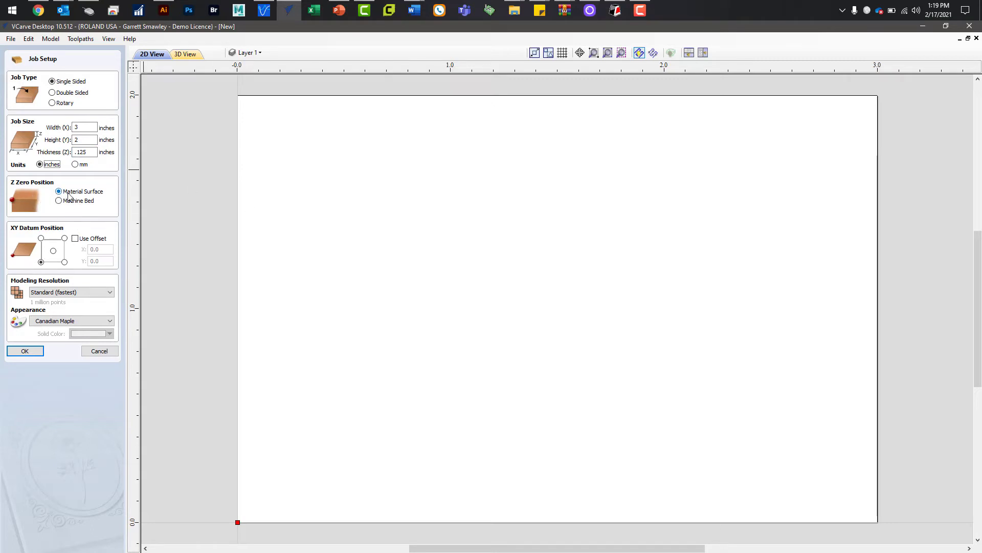
pyautogui.click(54, 251)
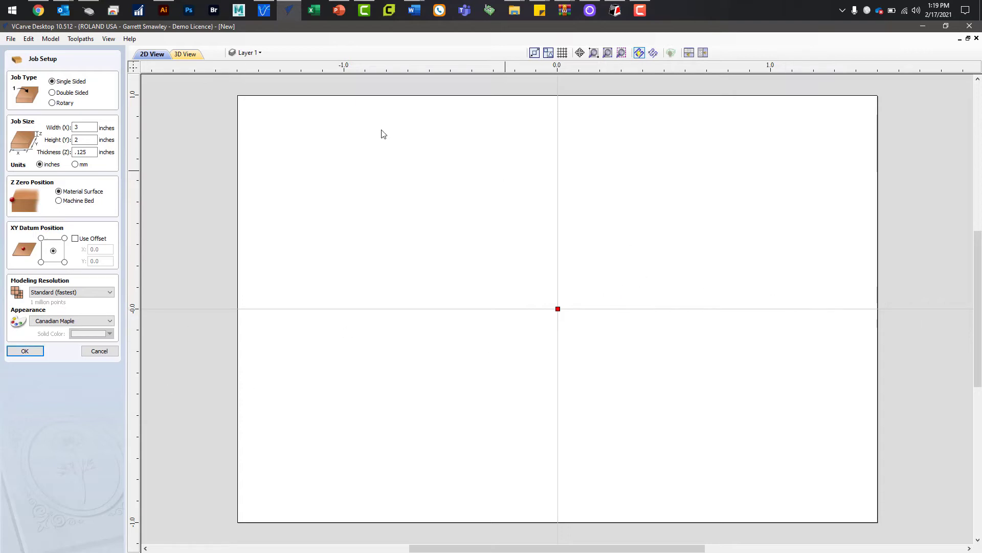
pyautogui.click(32, 352)
# - Return focus to the VCarve Desktop job window
pyautogui.press('super+Tab')
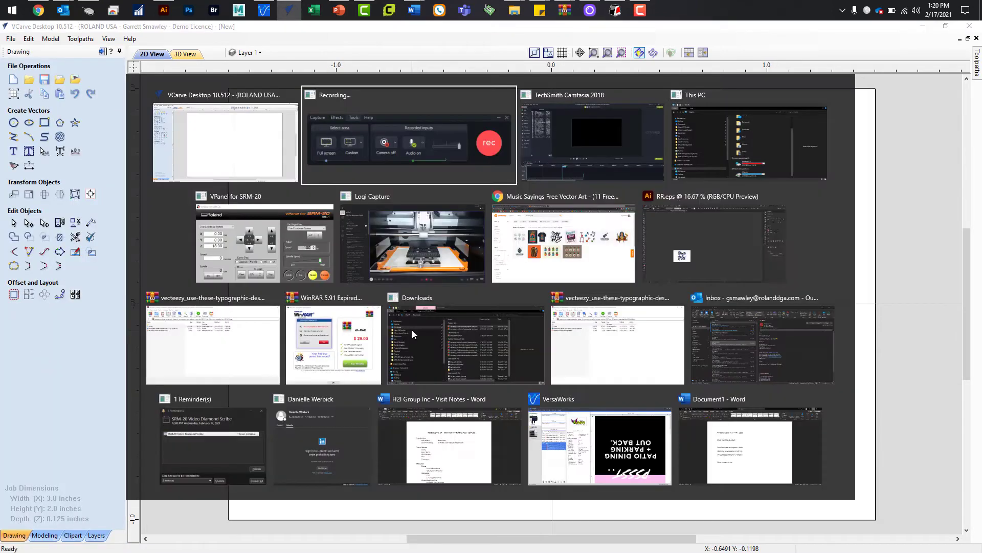
pyautogui.press('Escape')
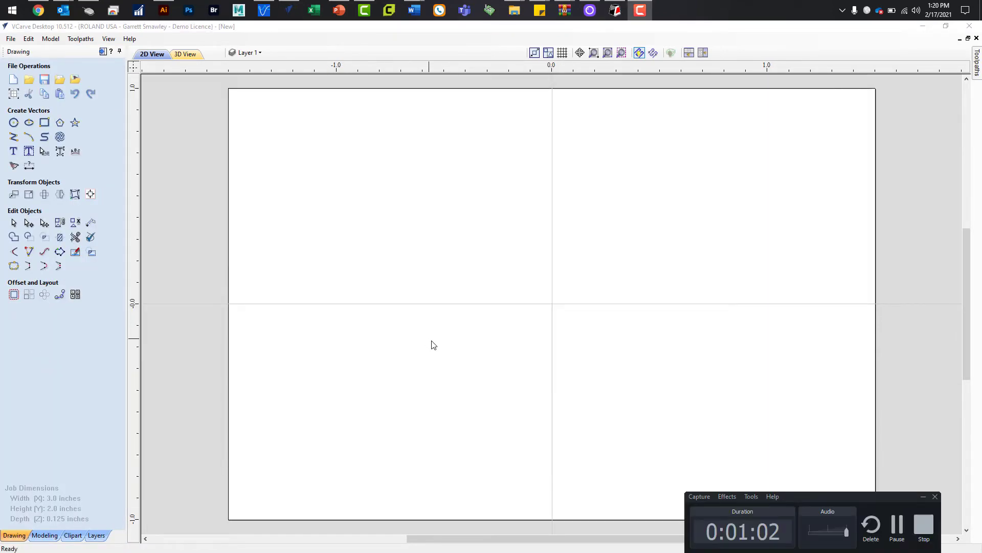
pyautogui.press('super+Tab')
pyautogui.press('Return')
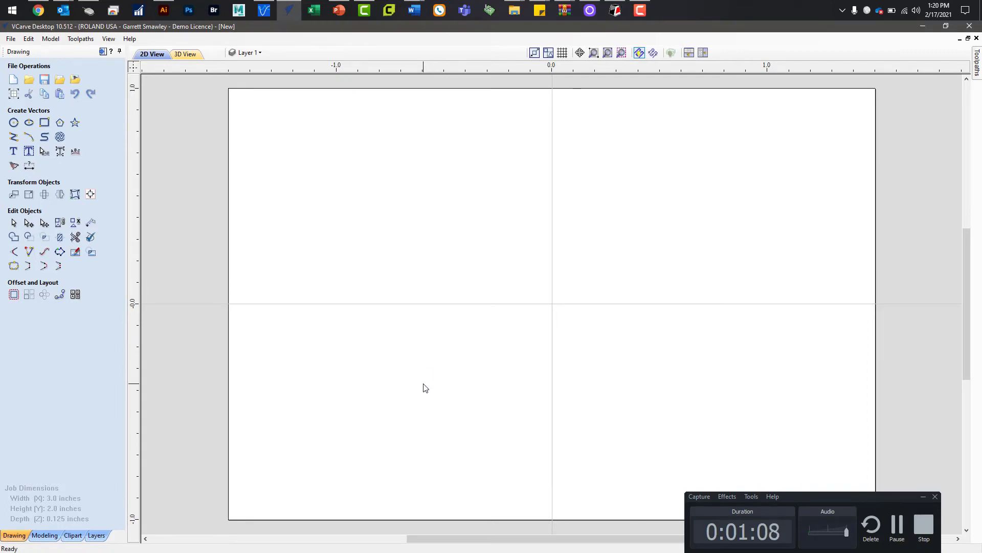
# - Import the RR vector artwork file through File > Import Vectors
pyautogui.click(10, 39)
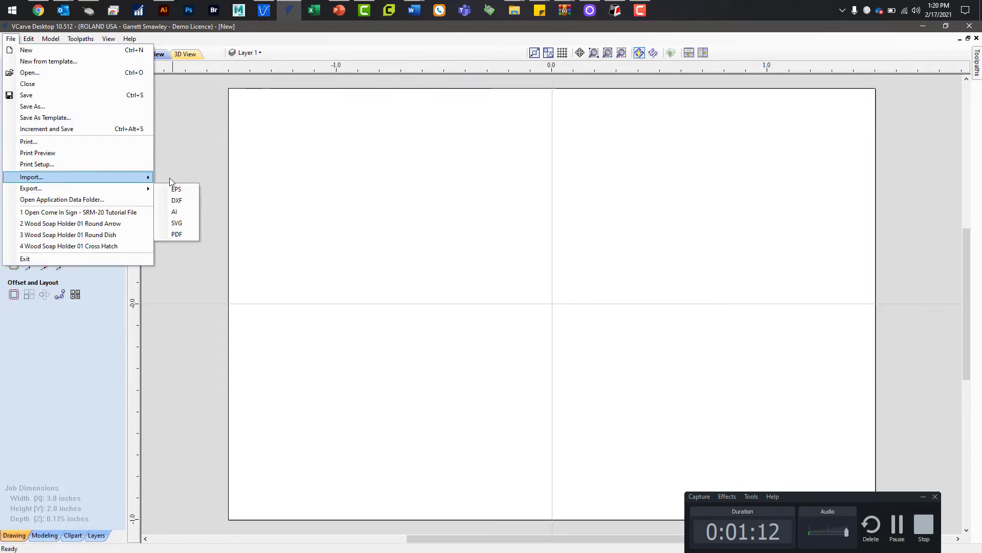
pyautogui.moveTo(161, 180)
pyautogui.click(201, 180)
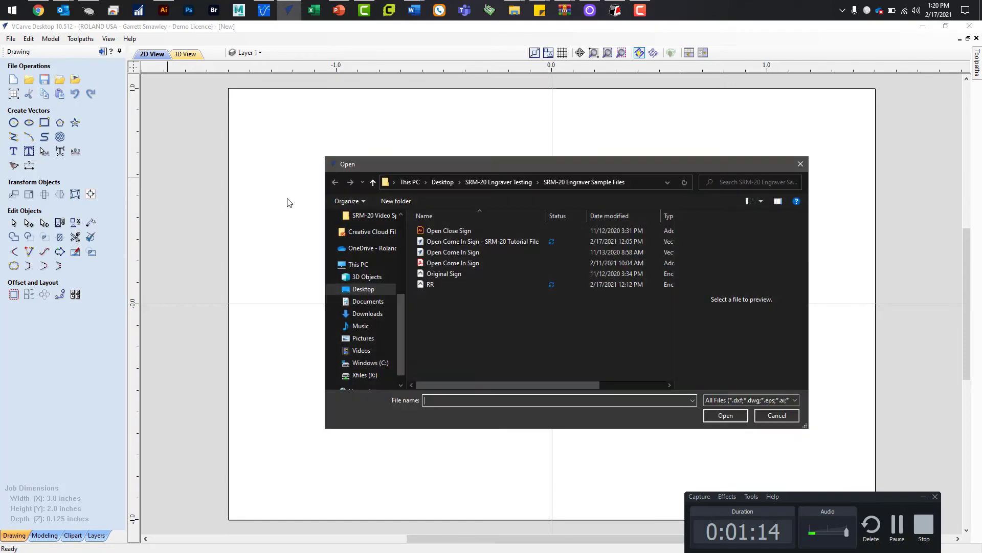
pyautogui.click(438, 285)
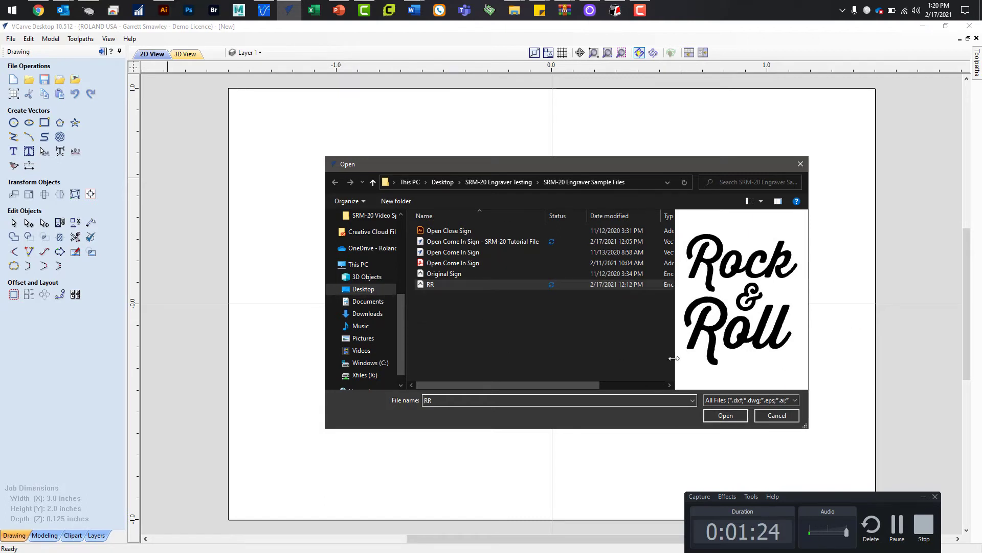
pyautogui.click(560, 335)
pyautogui.click(438, 282)
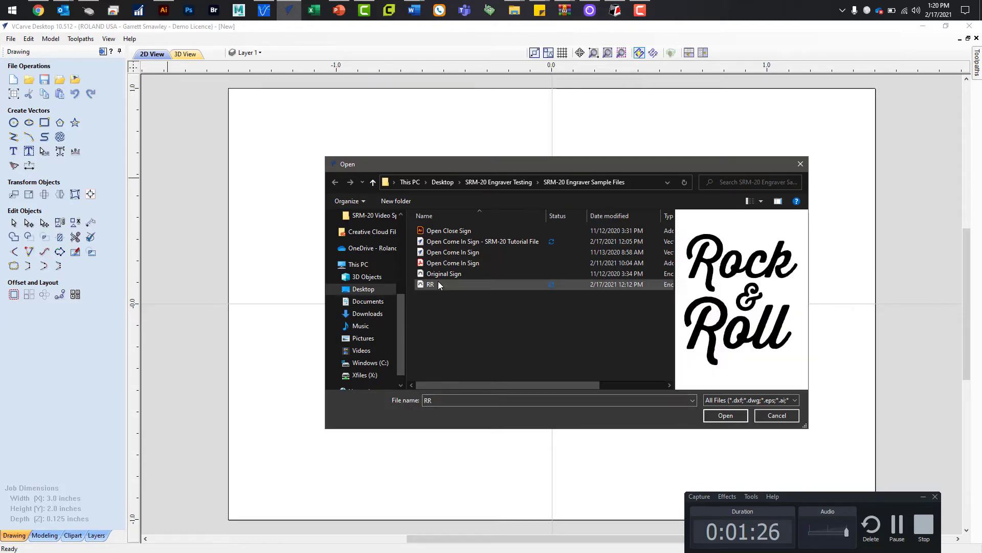
pyautogui.doubleClick(448, 284)
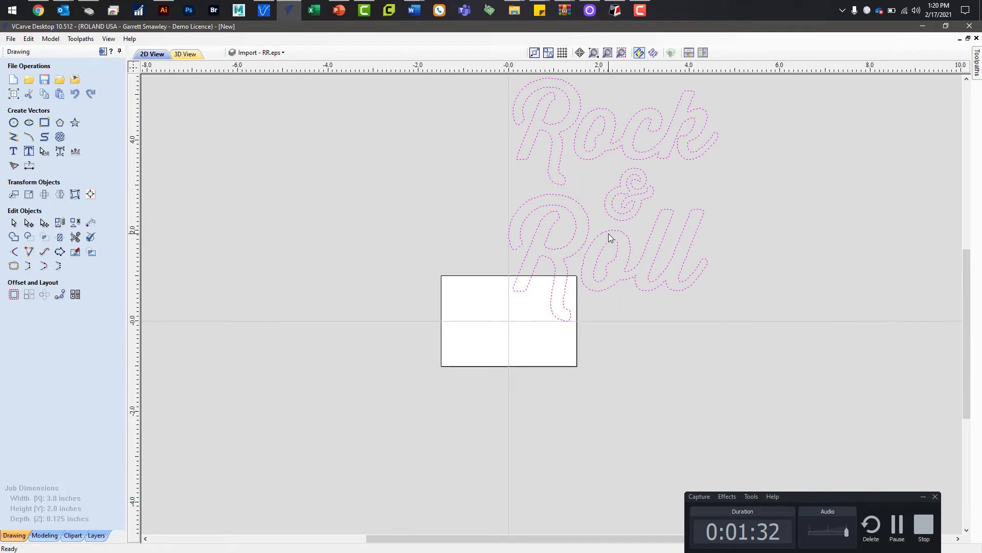
# - Shrink the Rock & Roll artwork and align it to the material centre
pyautogui.press('Escape')
pyautogui.click(572, 278)
pyautogui.moveTo(722, 325); pyautogui.dragTo(648, 239)
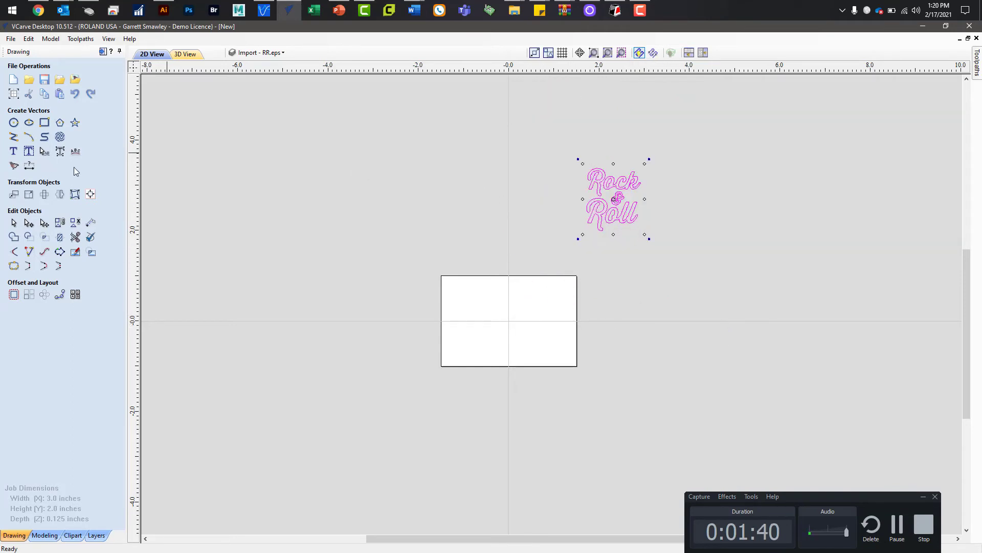
pyautogui.click(90, 193)
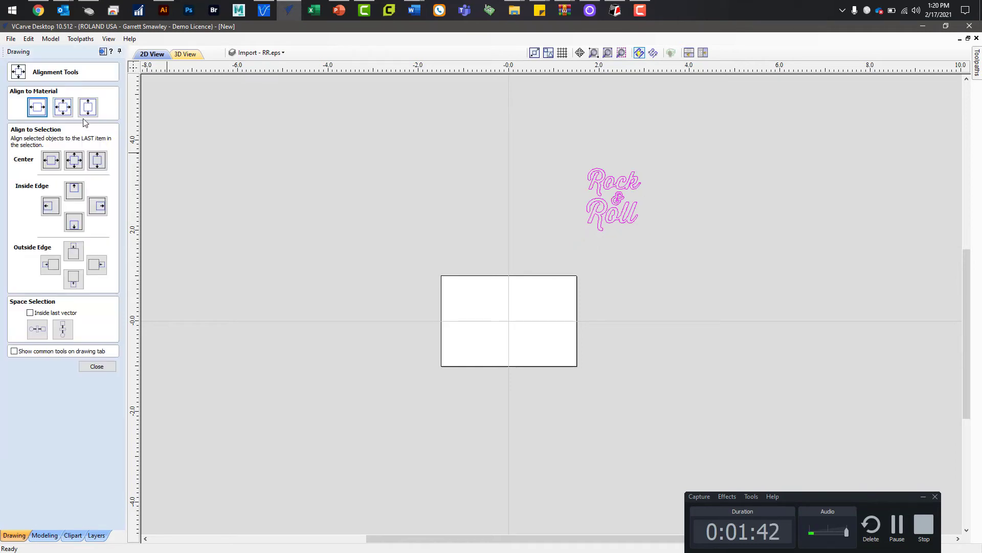
pyautogui.click(63, 107)
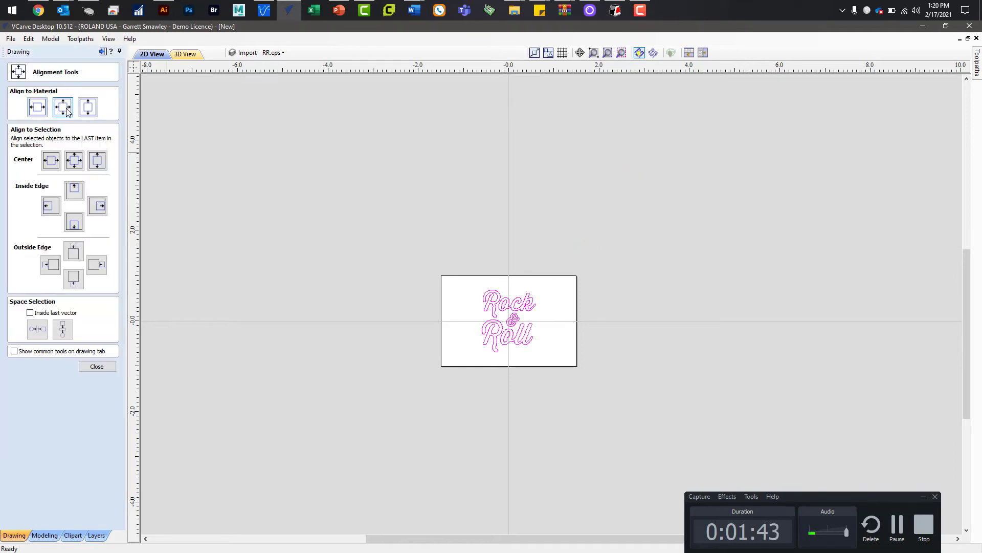
pyautogui.click(98, 367)
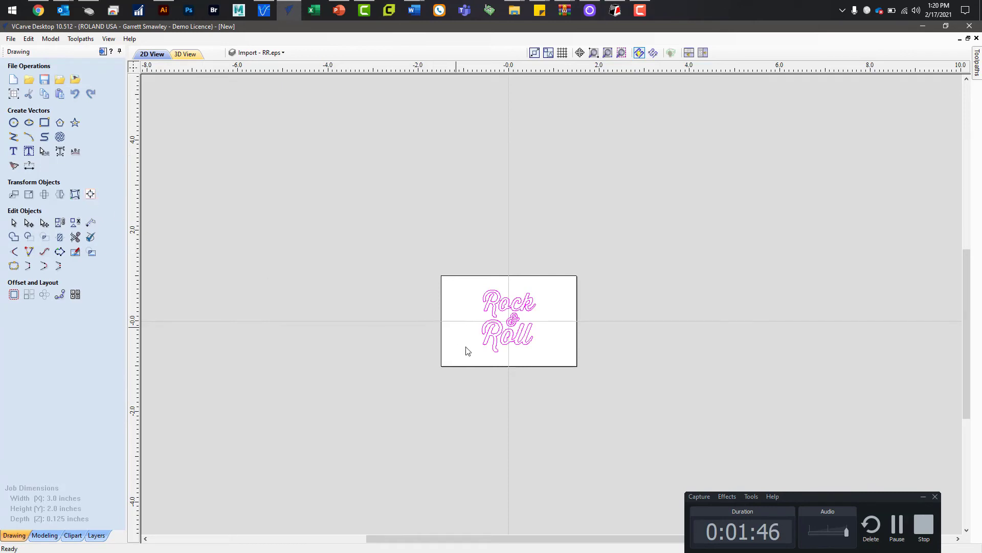
# - Enlarge the centred artwork to fill nearly the full board height
pyautogui.scroll(2, 463, 350)
pyautogui.click(636, 339)
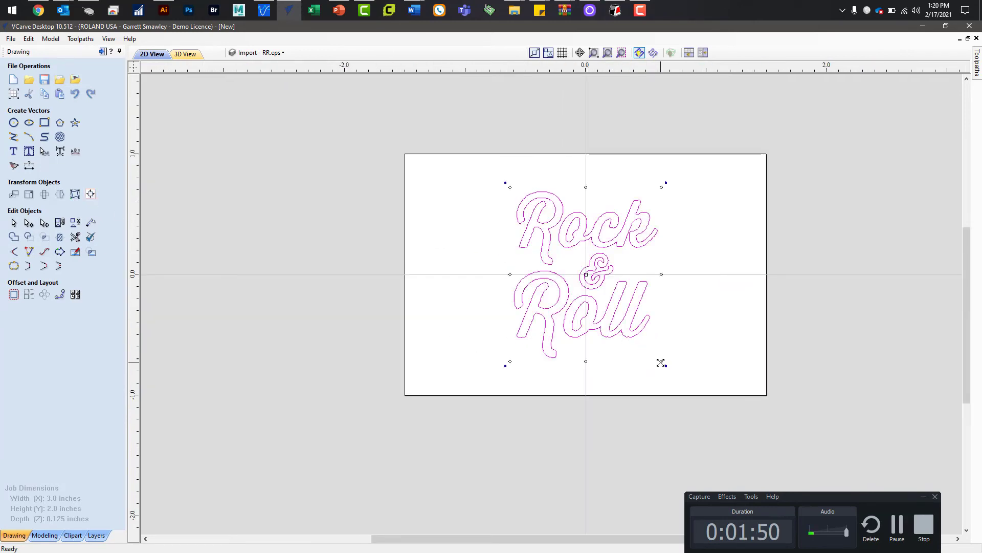
pyautogui.moveTo(661, 361); pyautogui.dragTo(682, 378)
pyautogui.click(931, 381)
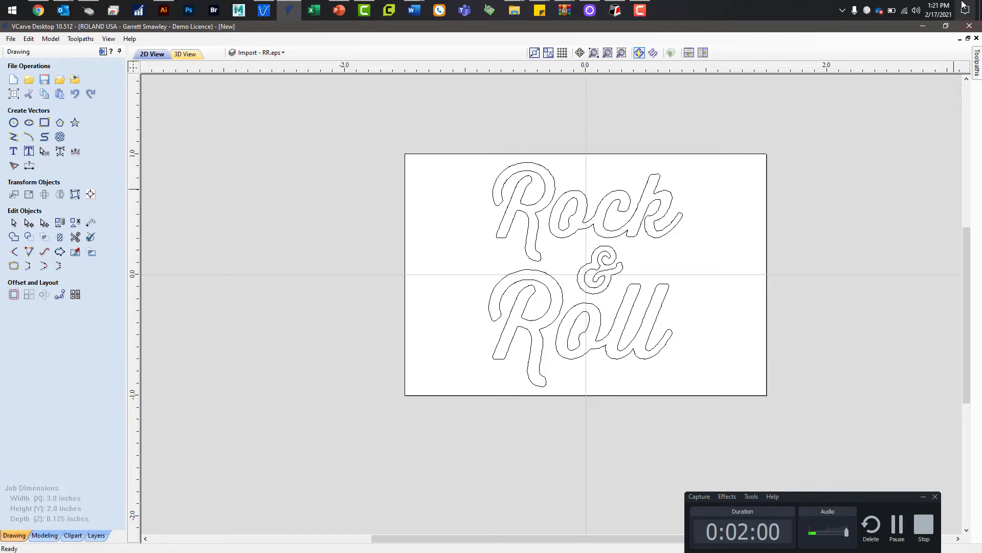
# - Select all the Rock & Roll vectors on the Toolpaths tab and start Quick Engrave
pyautogui.click(977, 69)
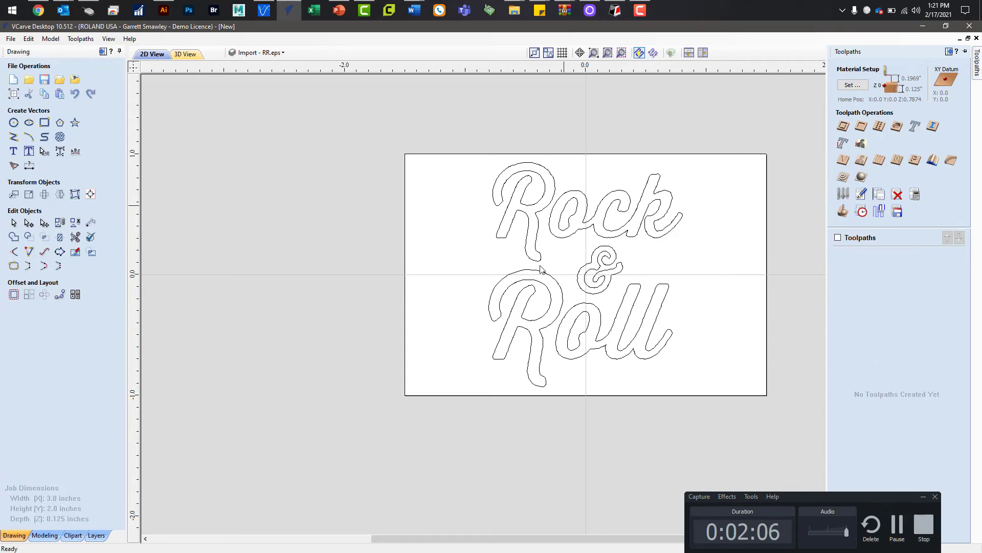
pyautogui.click(594, 224)
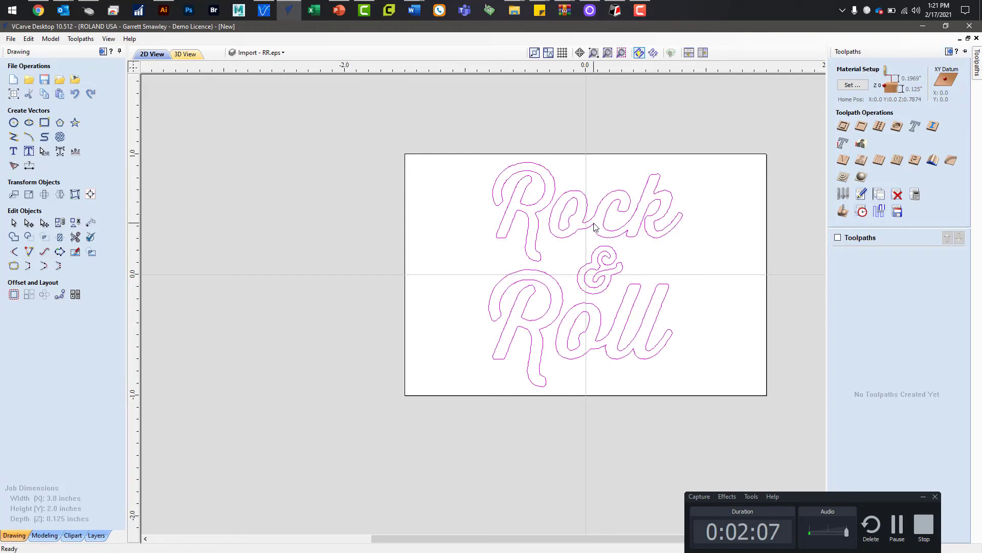
pyautogui.click(915, 127)
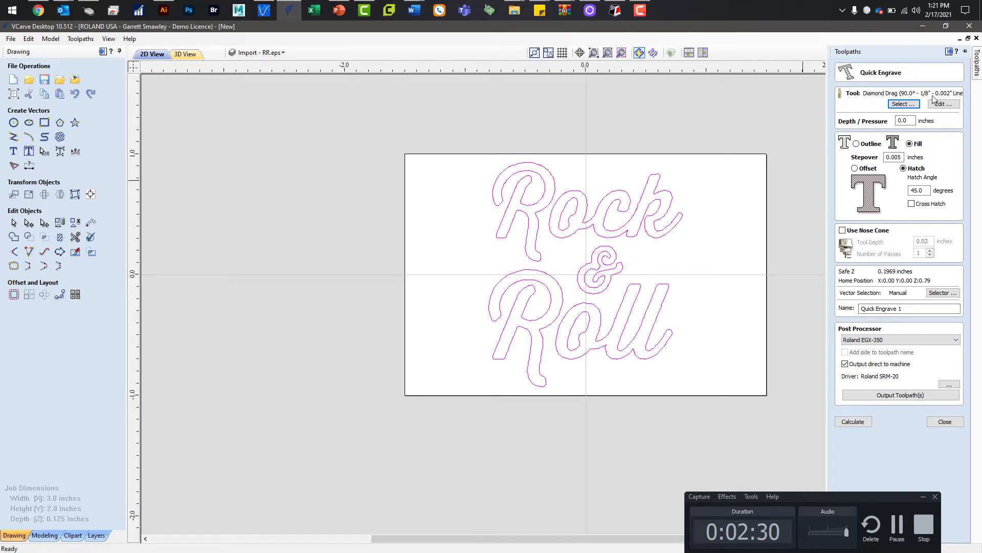
# - Pick the Diamond Drag (90° – 1/8") tool from the Roland Engraving Tools database
pyautogui.click(904, 104)
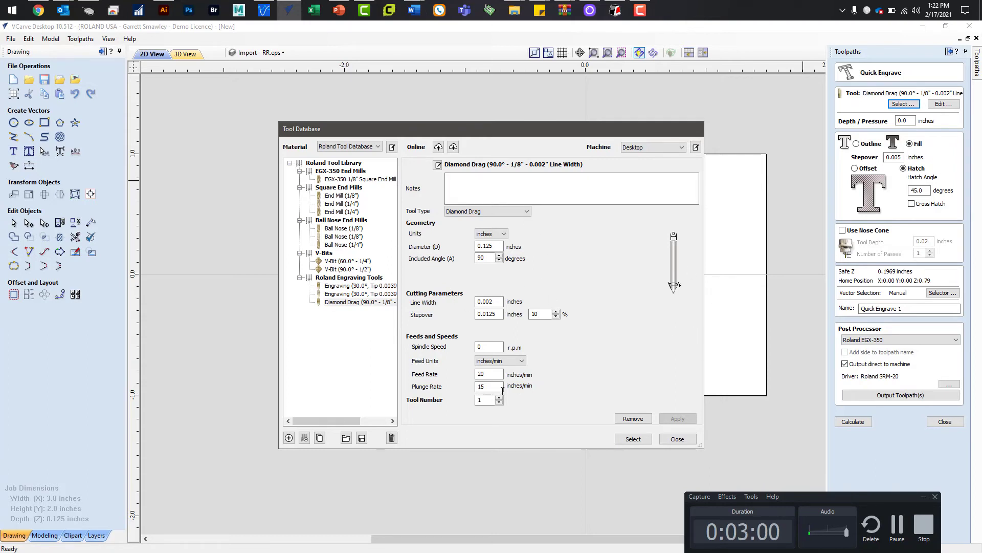
pyautogui.click(633, 440)
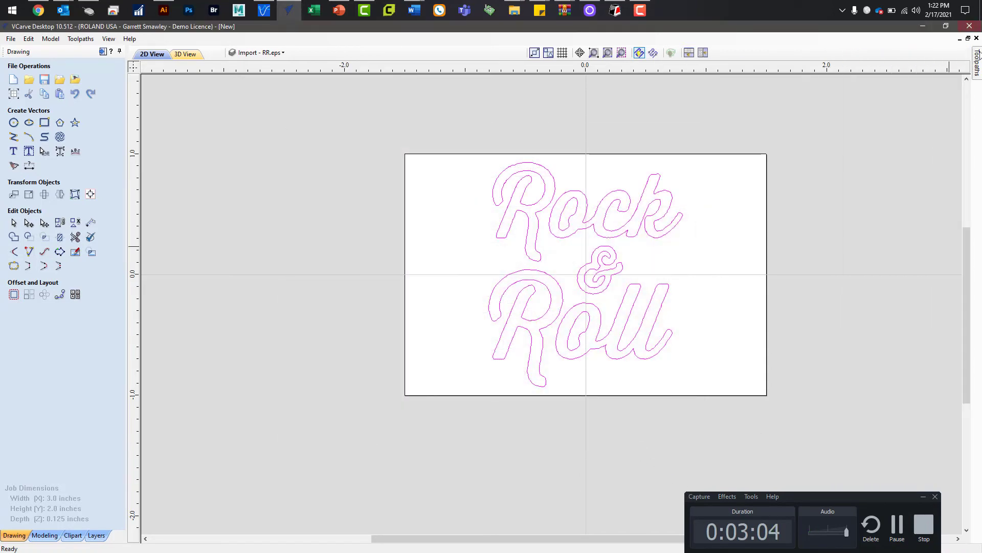
# - Set engraving depth 0.0 and a Fill with 45° hatch lines at 0.005 in stepover
pyautogui.click(966, 52)
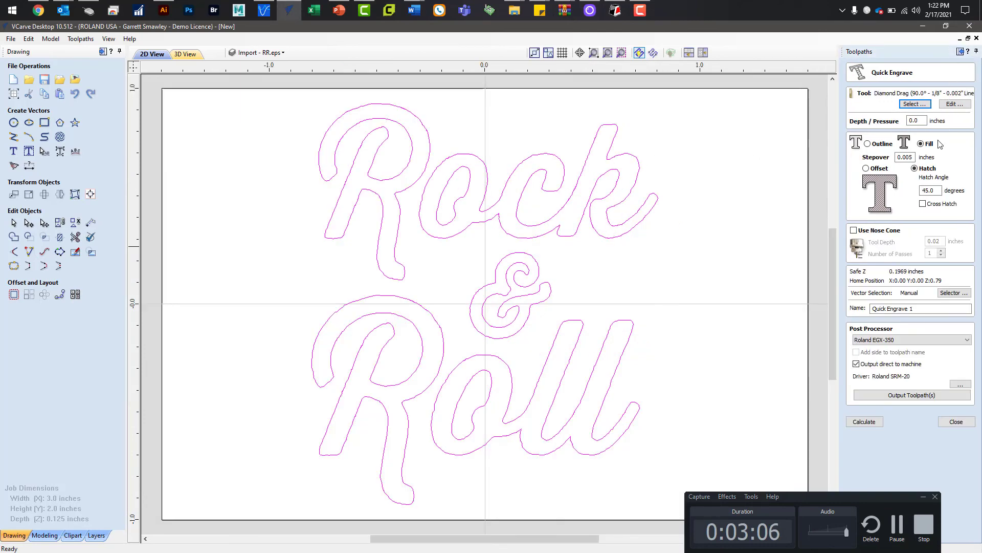
pyautogui.click(919, 120)
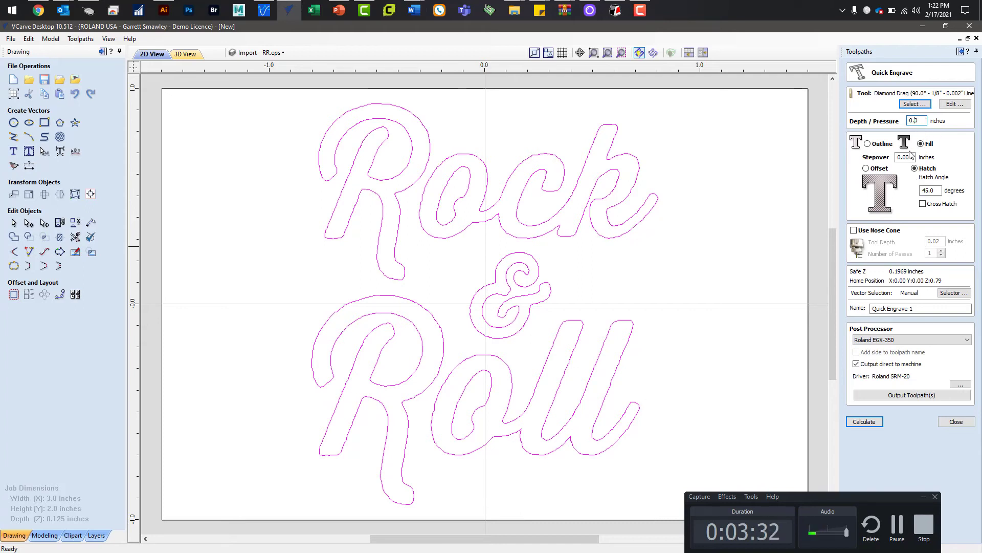
pyautogui.click(869, 144)
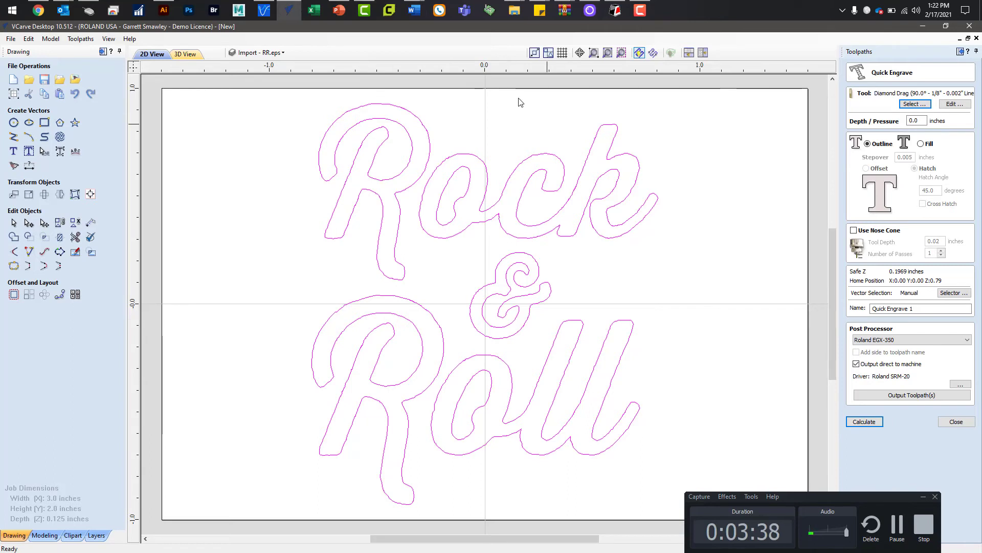
pyautogui.click(922, 145)
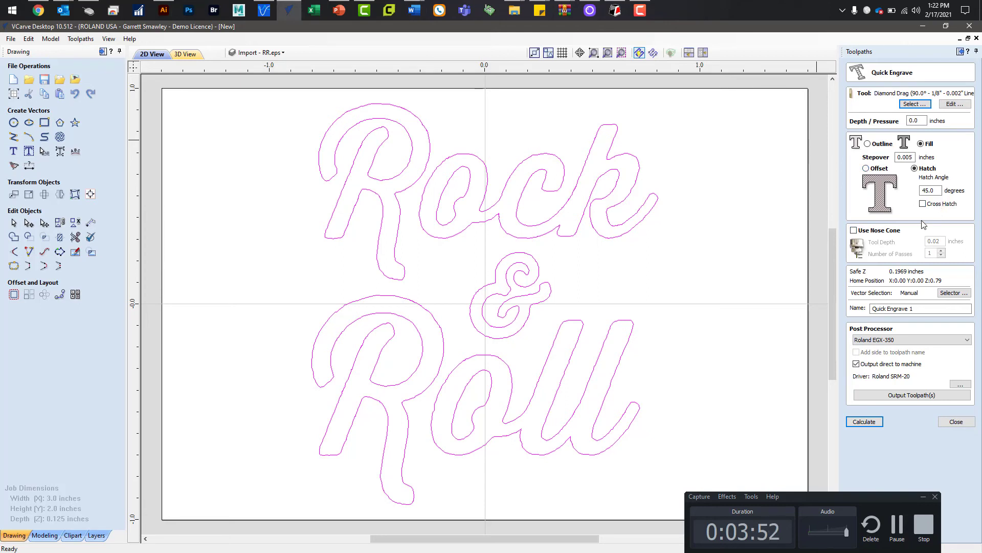
pyautogui.click(866, 168)
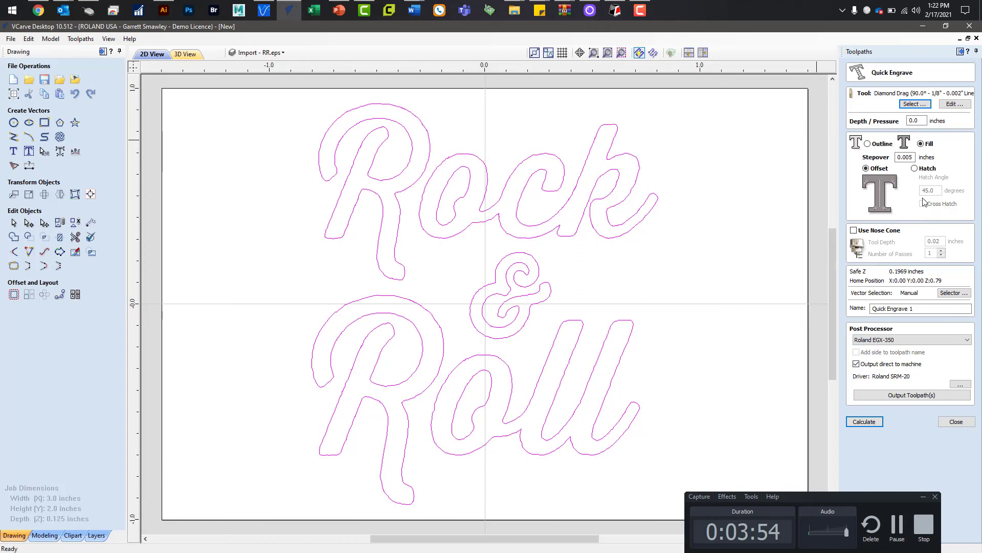
pyautogui.click(914, 168)
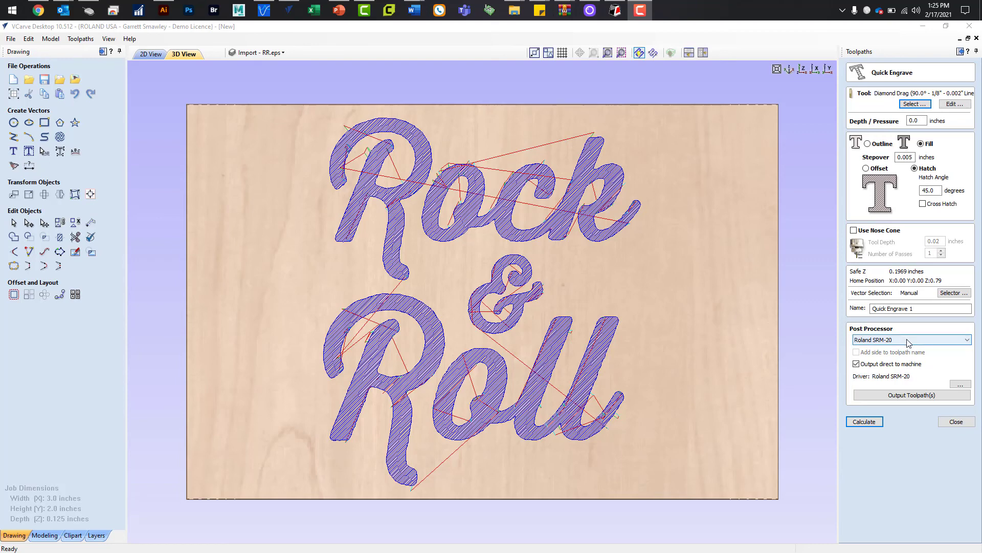
# - Change the post processor from Roland SRM-20 to Roland SRM-20 DDrag
pyautogui.click(907, 339)
pyautogui.click(908, 338)
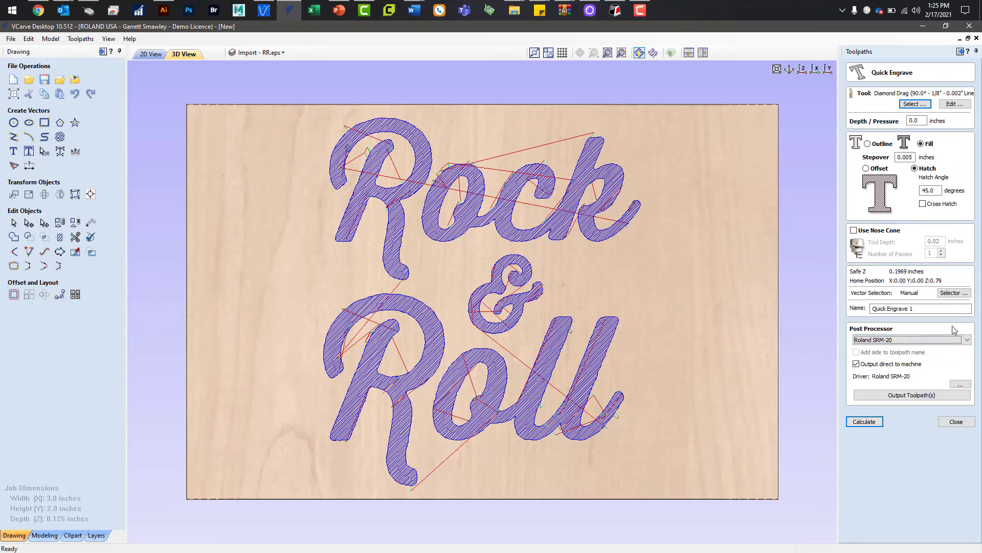
pyautogui.click(957, 340)
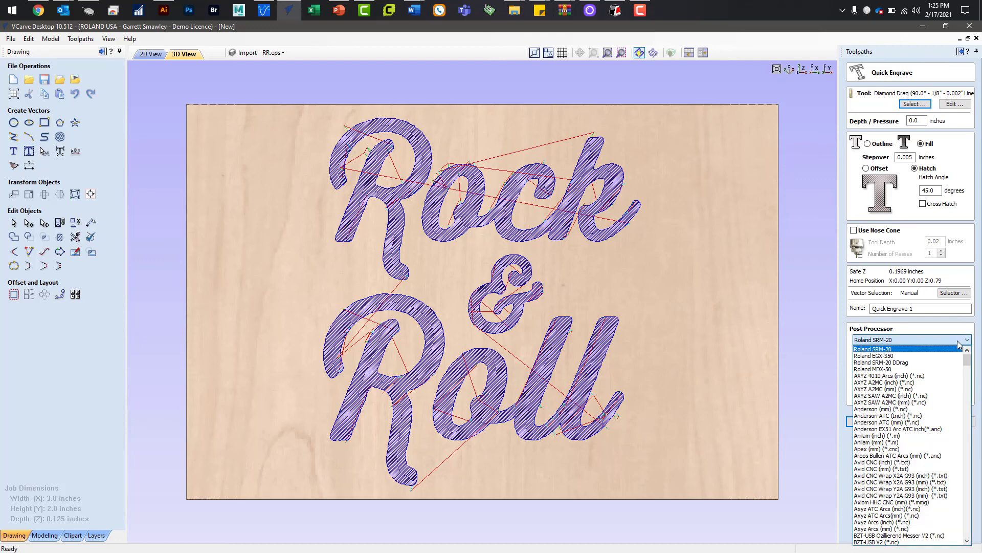
pyautogui.click(902, 363)
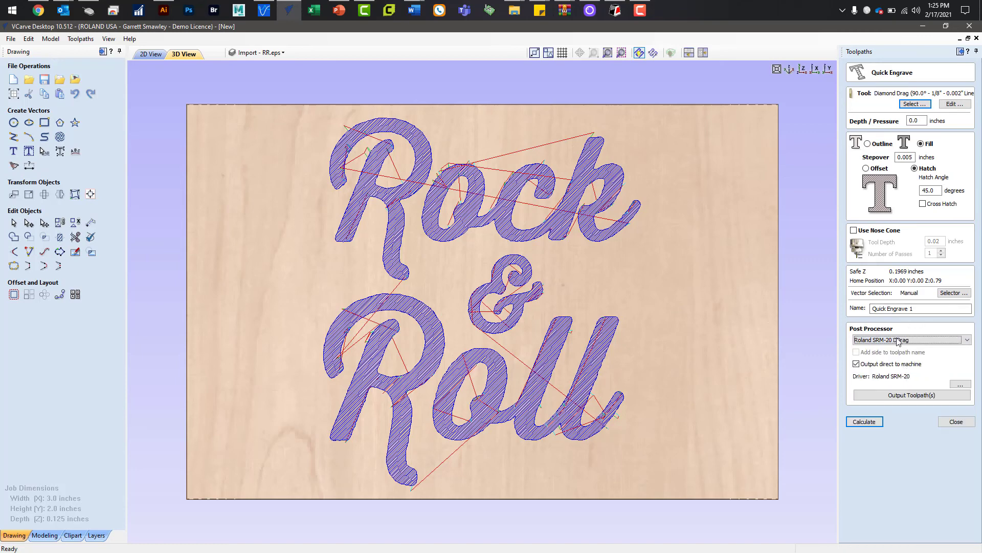